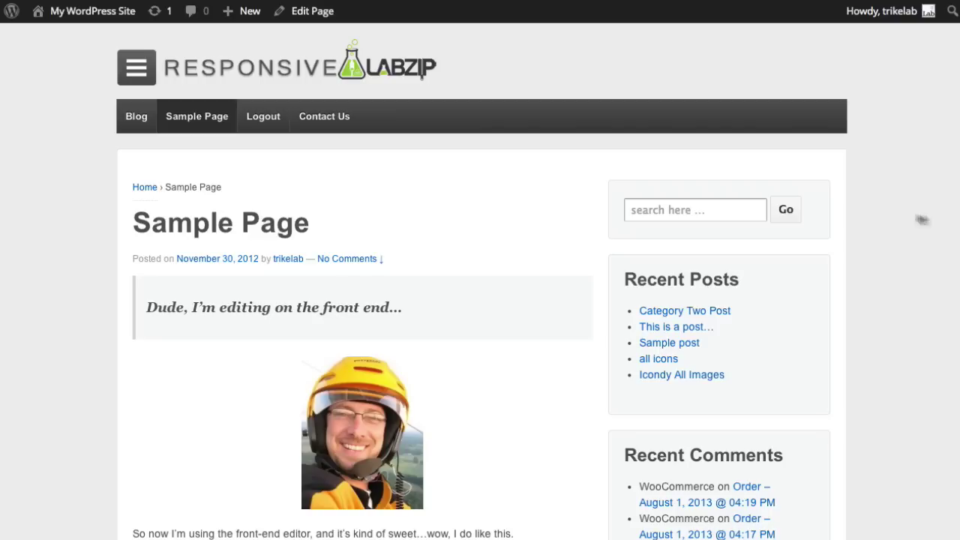
Test the scroll-to-top button repeatedly from the lower part of the Sample Page
scroll(909, 218, "down", 10)
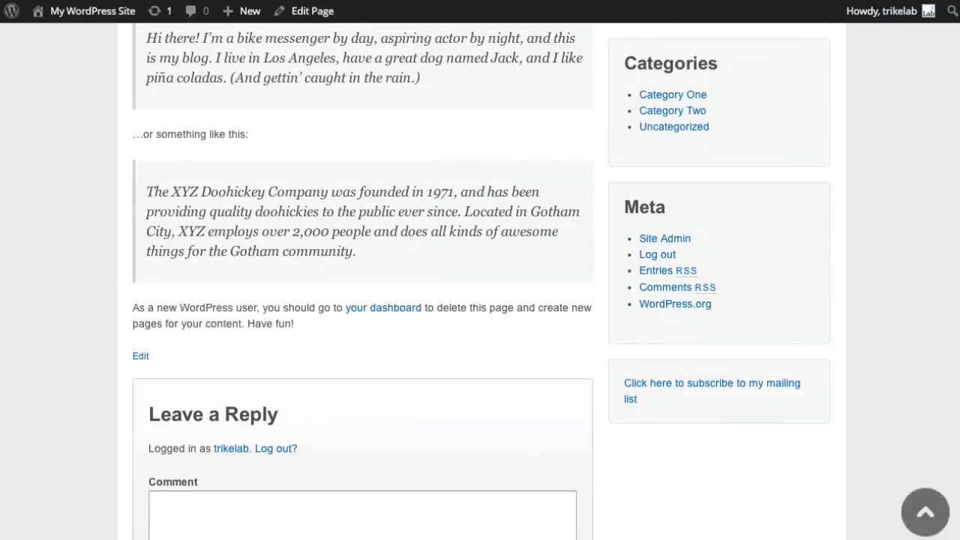
left_click(927, 514)
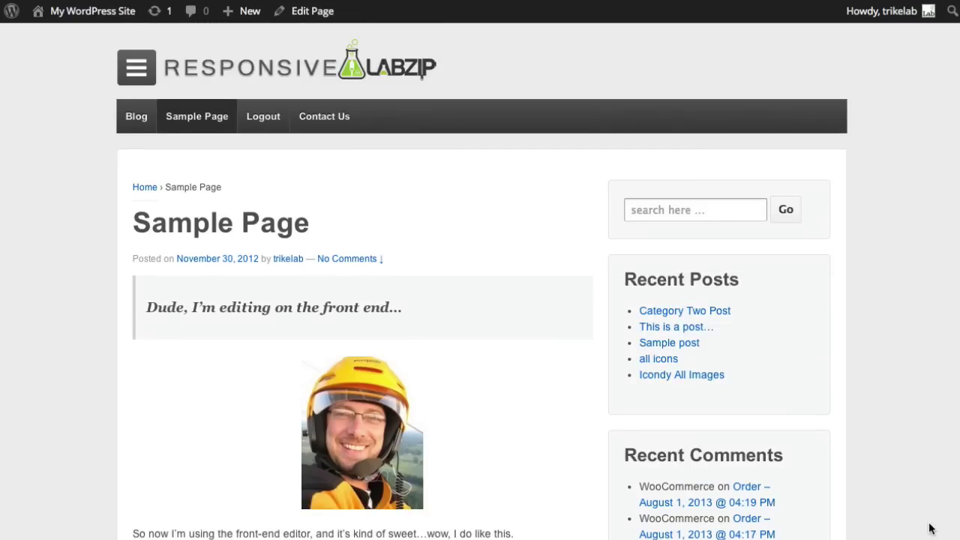
scroll(929, 176, "down", 10)
left_click(927, 515)
scroll(913, 375, "down", 10)
left_click(927, 514)
scroll(906, 353, "down", 10)
left_click(929, 501)
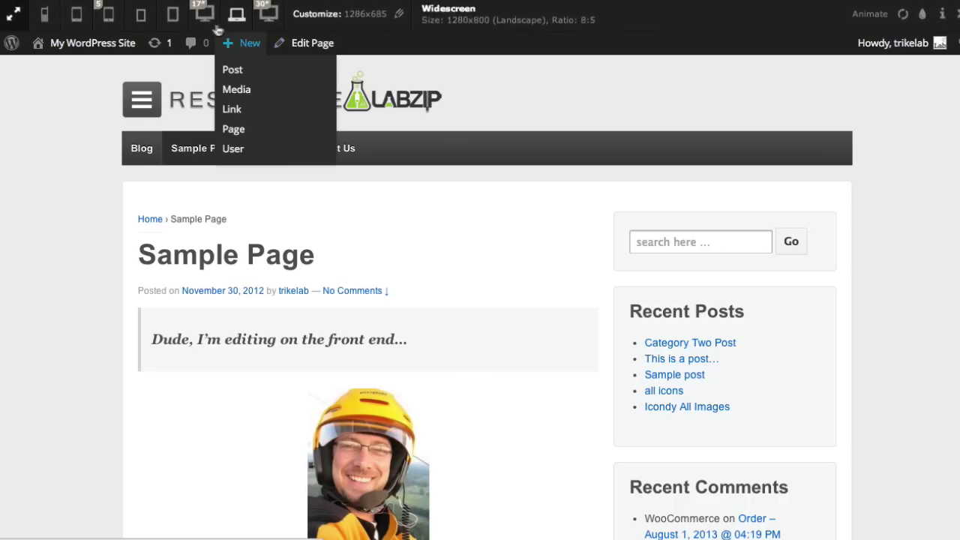
Preview the Sample Page at tablet 768x1024 and mobile 320x480 sizes, testing the scroll-to-top button in each
left_click(172, 14)
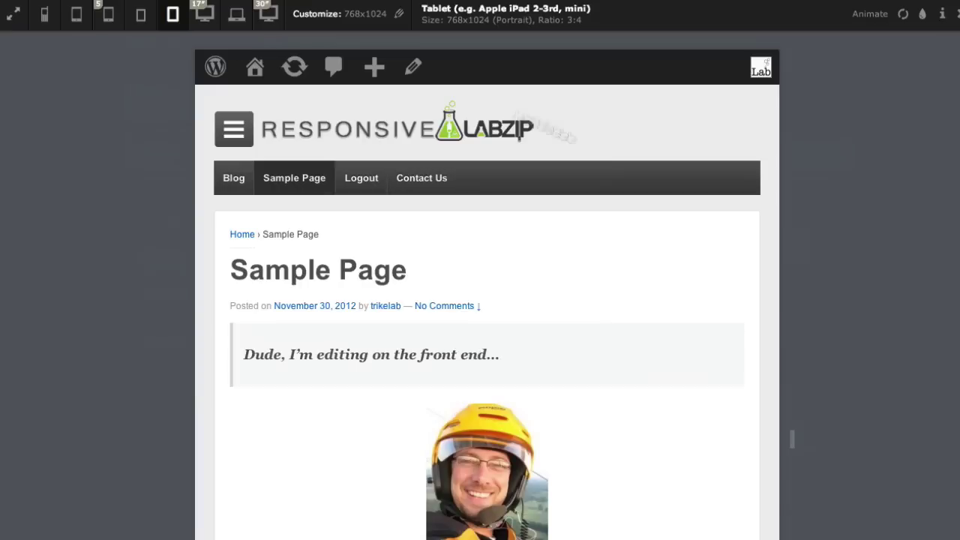
scroll(703, 414, "down", 10)
scroll(703, 413, "down", 4)
left_click(737, 495)
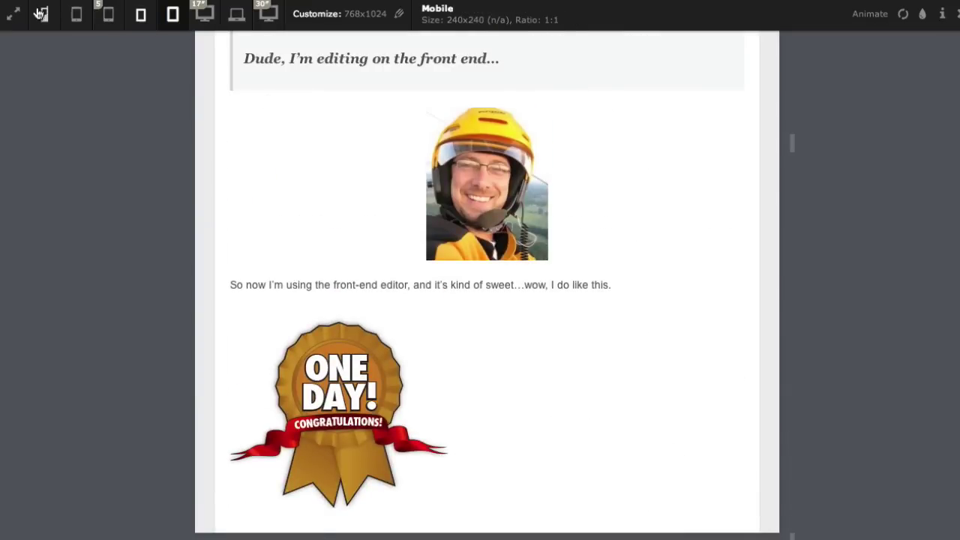
left_click(76, 14)
scroll(553, 259, "down", 10)
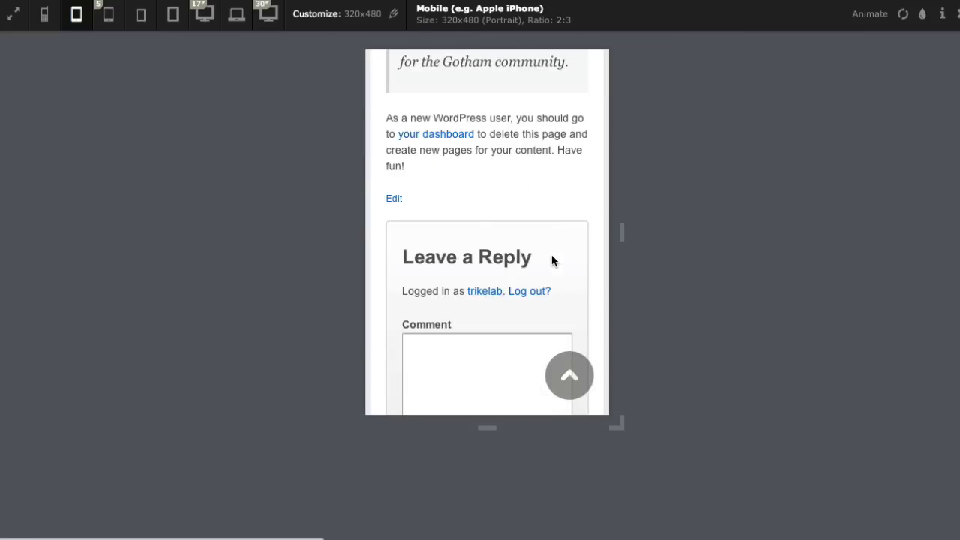
left_click(568, 375)
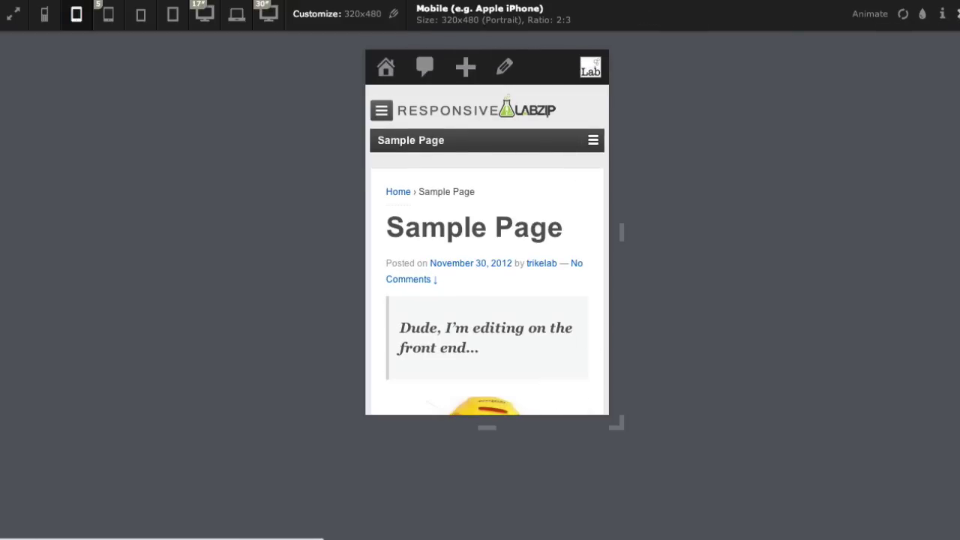
key("Escape")
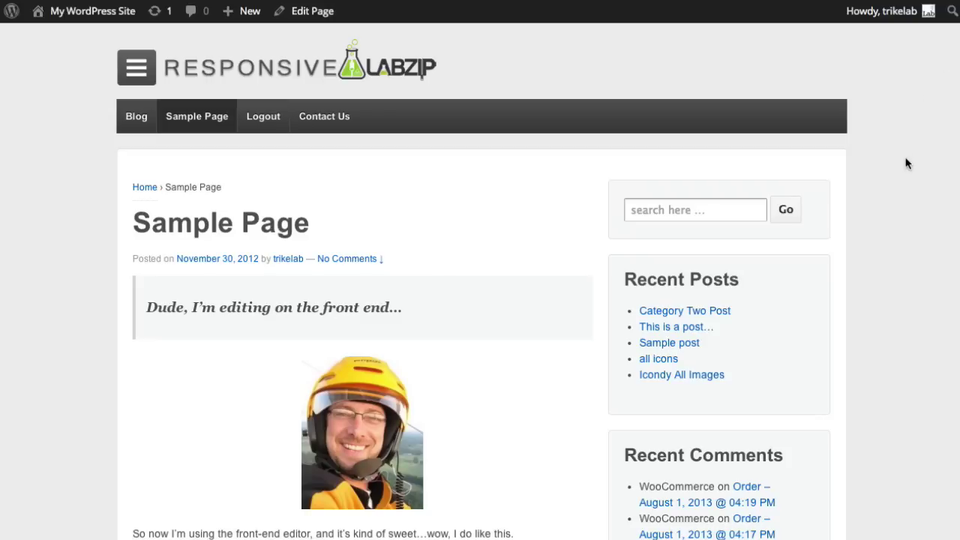
Test the scroll-to-top button again on the full-width Sample Page
scroll(904, 162, "down", 10)
left_click(925, 512)
scroll(650, 350, "down", 10)
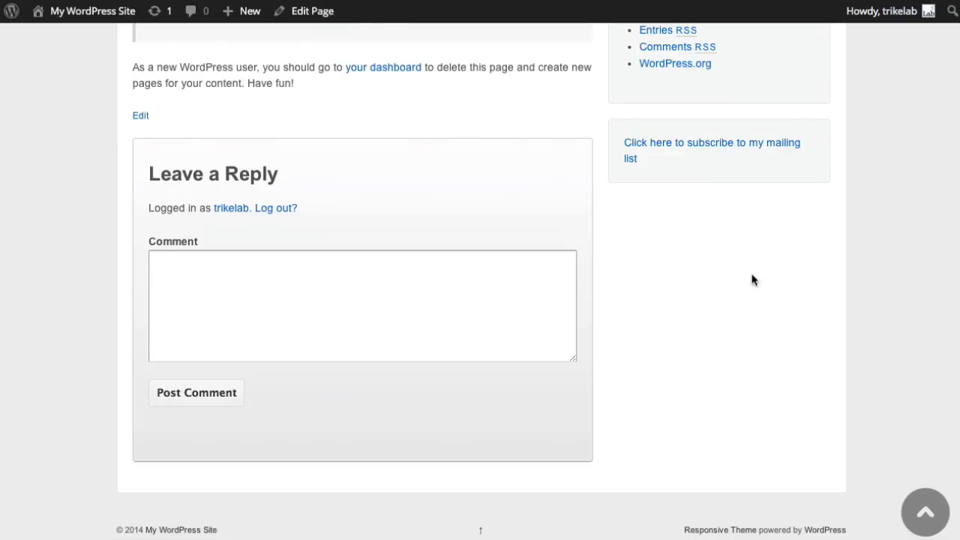
left_click(925, 512)
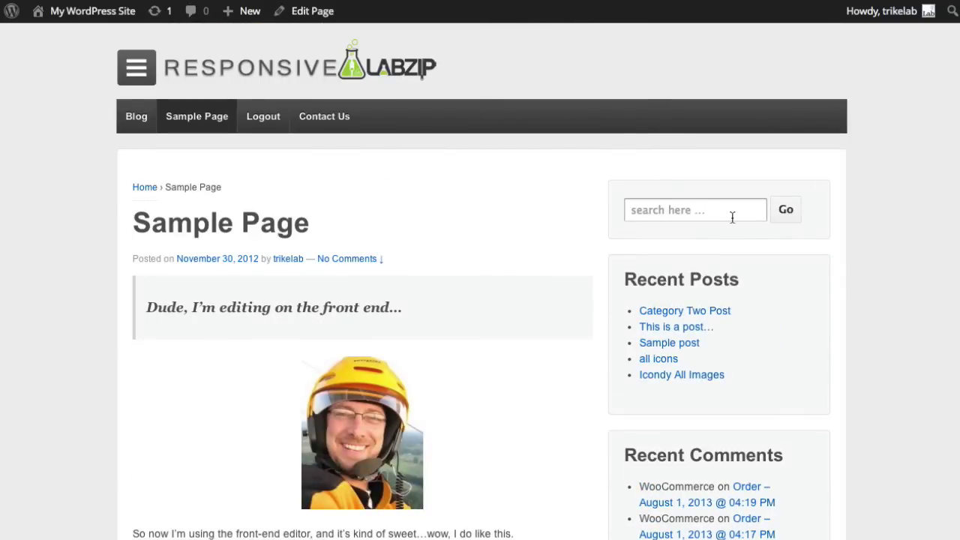
scroll(933, 474, "down", 15)
left_click(933, 504)
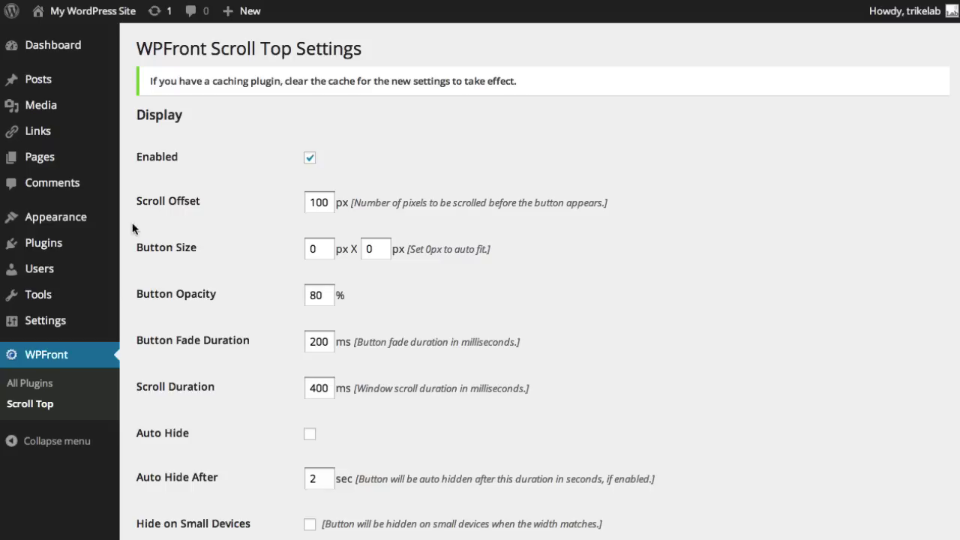
Search the WordPress plugin installer for "WPFront Scroll Top"
mouse_move(54, 77)
mouse_move(152, 255)
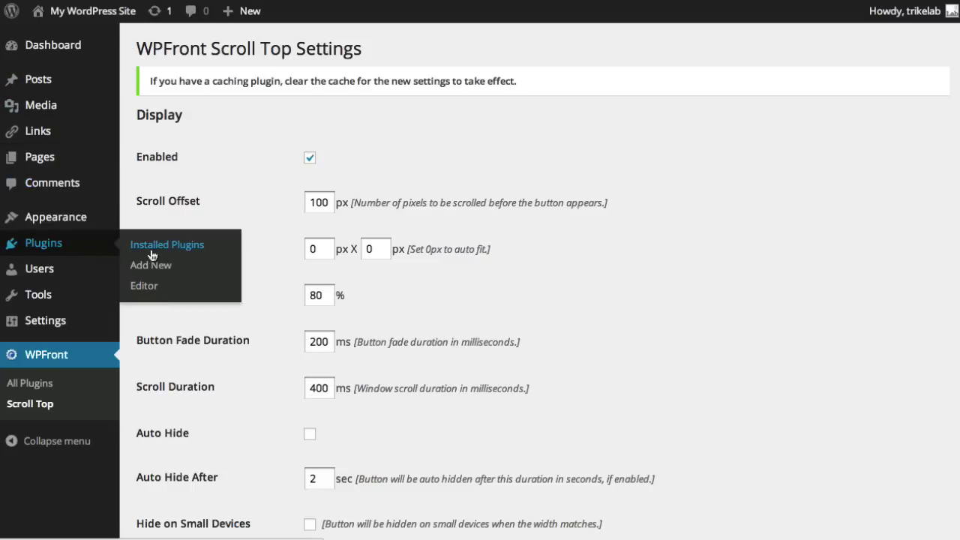
left_click(152, 267)
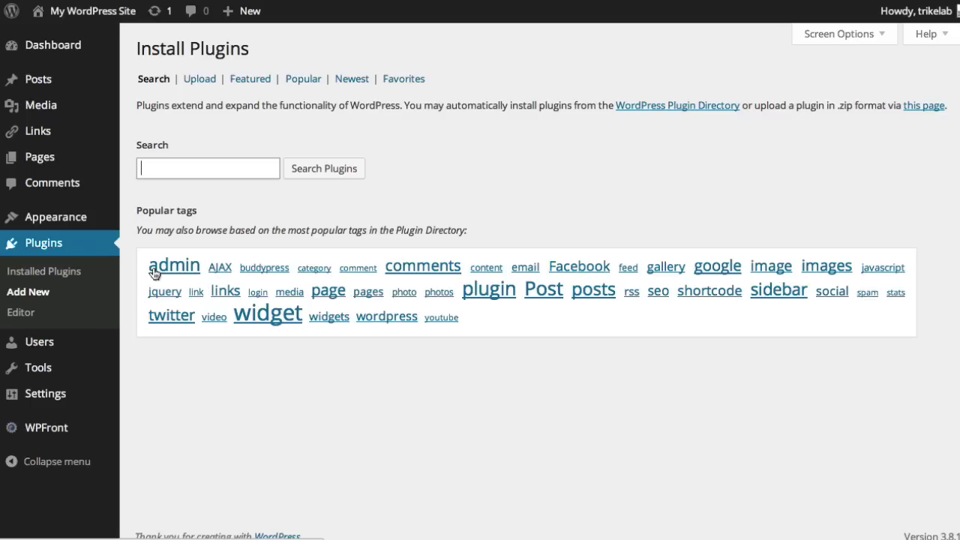
left_click(180, 165)
type("wpfront")
left_click(180, 188)
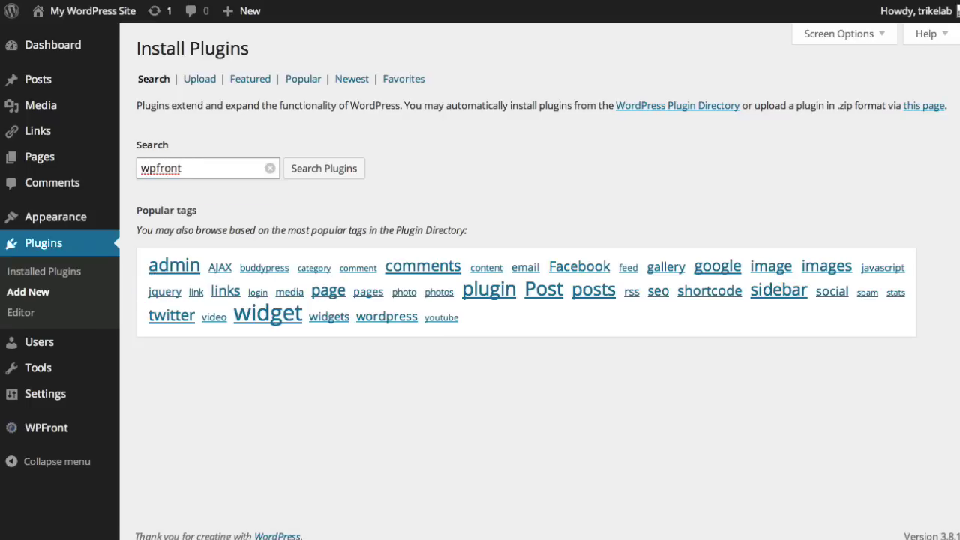
left_click(330, 166)
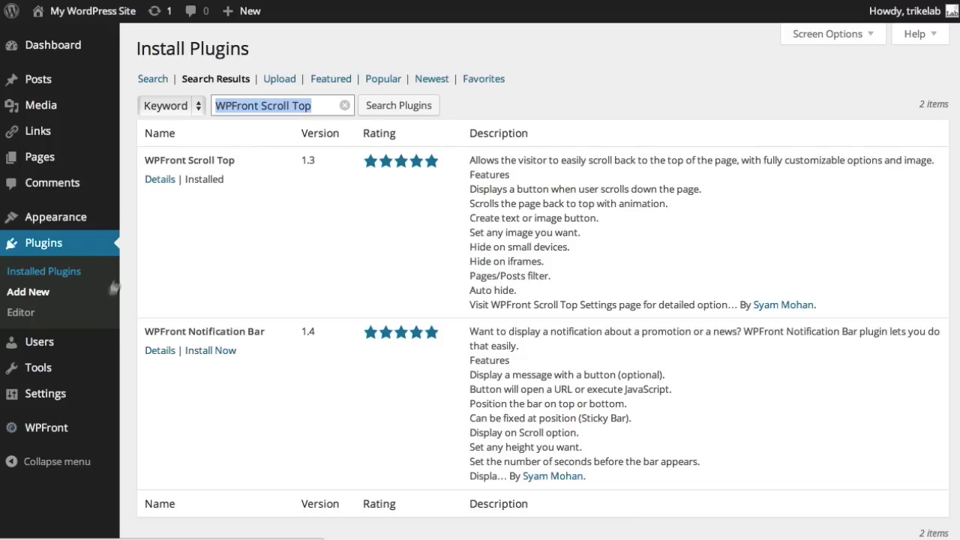
Open the WPFront Scroll Top settings and review the Enabled and Button Size options
left_click(61, 435)
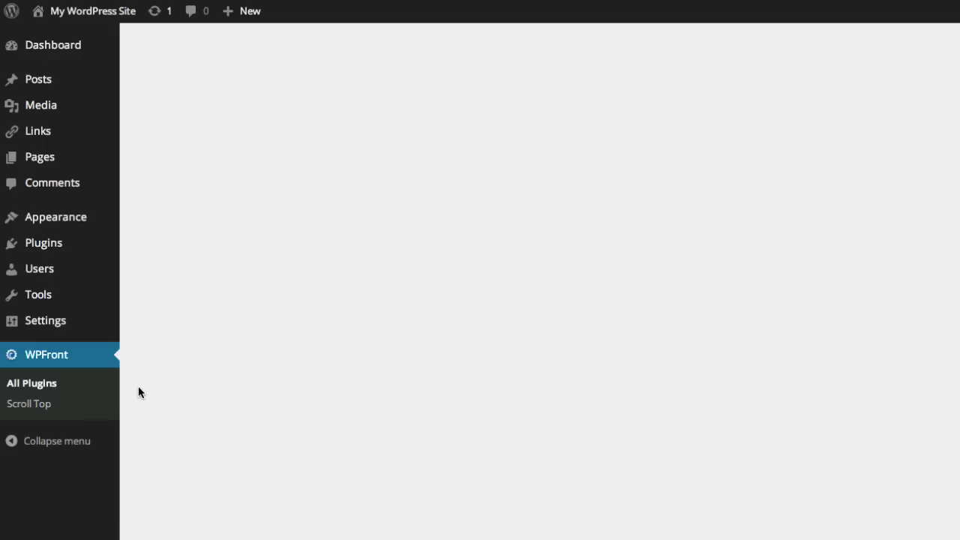
left_click(42, 407)
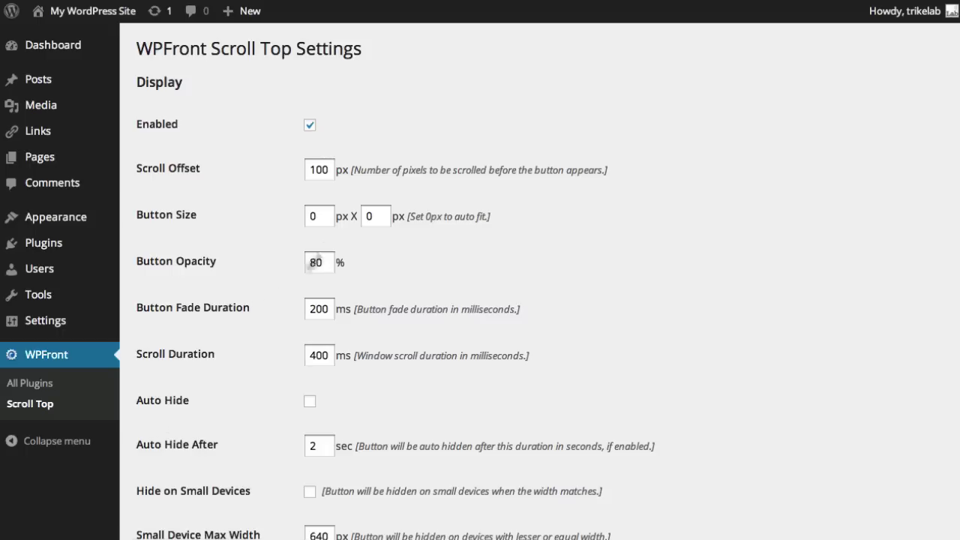
left_click(309, 126)
left_click(309, 127)
left_click_drag(407, 217, 492, 222)
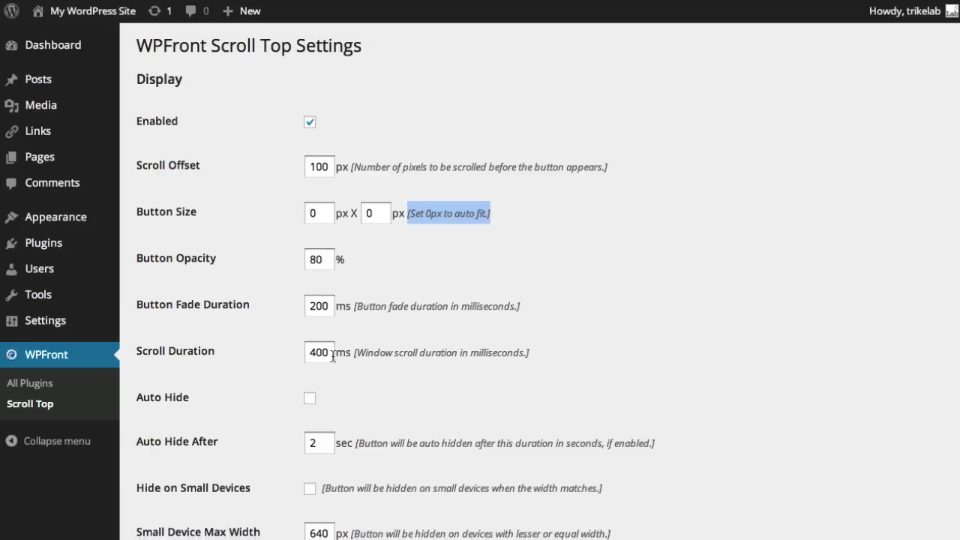
Switch Auto Hide and Hide on Small Devices on and back off
scroll(311, 275, "down", 3)
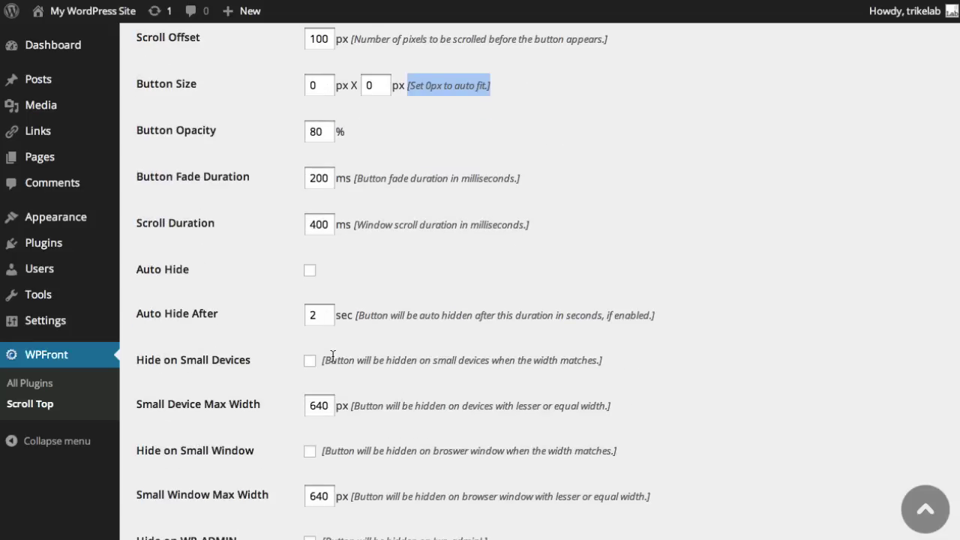
left_click(310, 273)
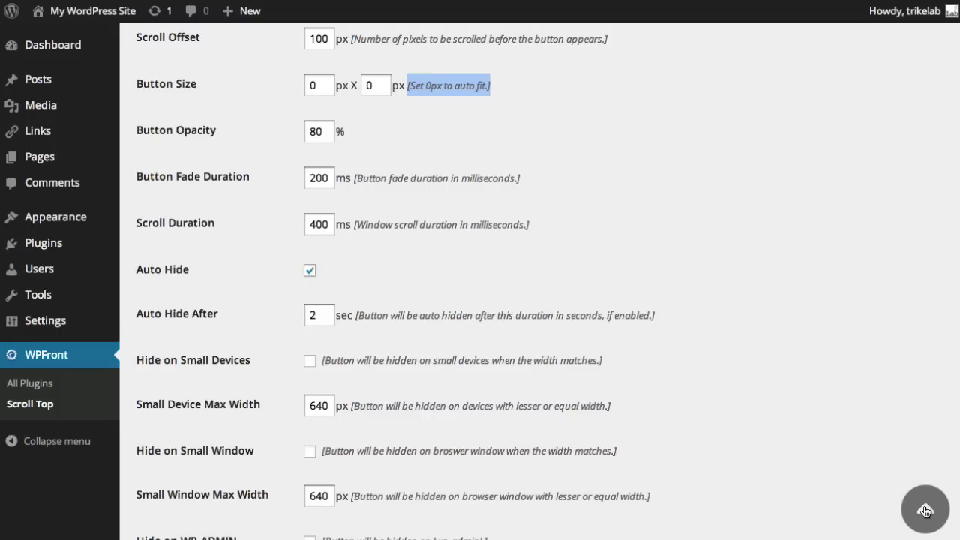
left_click(309, 271)
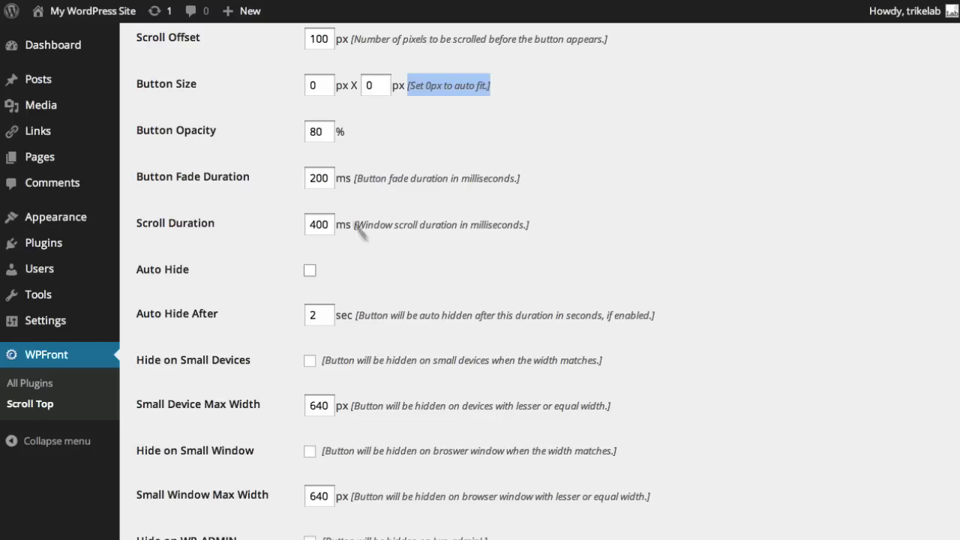
scroll(405, 356, "down", 3)
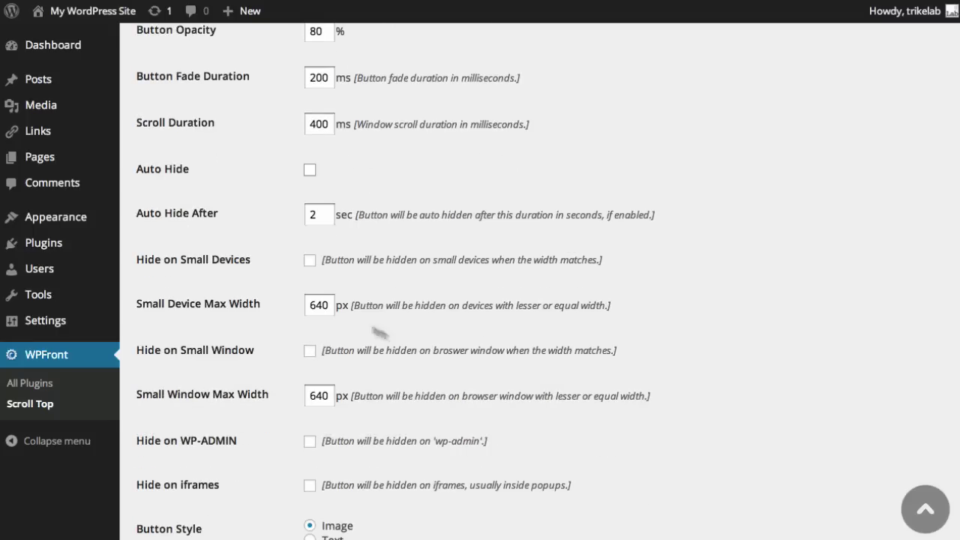
left_click(310, 262)
left_click_drag(309, 305, 335, 306)
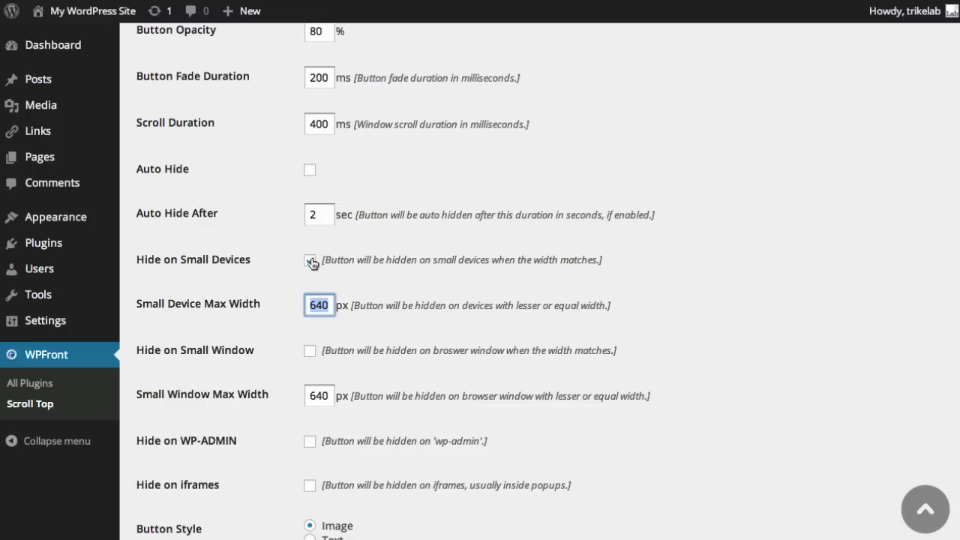
left_click(310, 261)
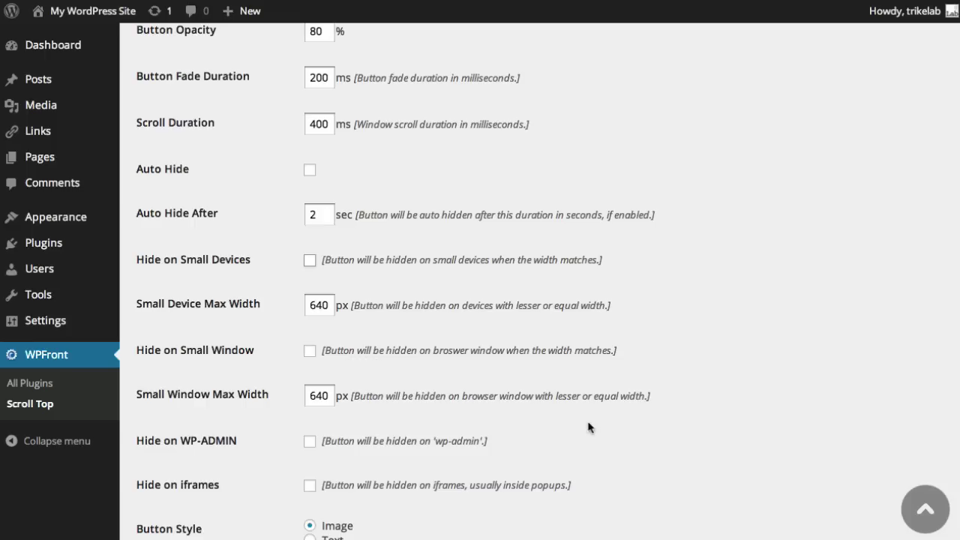
Save a text-style scroll button labelled "Go To Top" and reload the Sample Page to check it
scroll(557, 414, "down", 2)
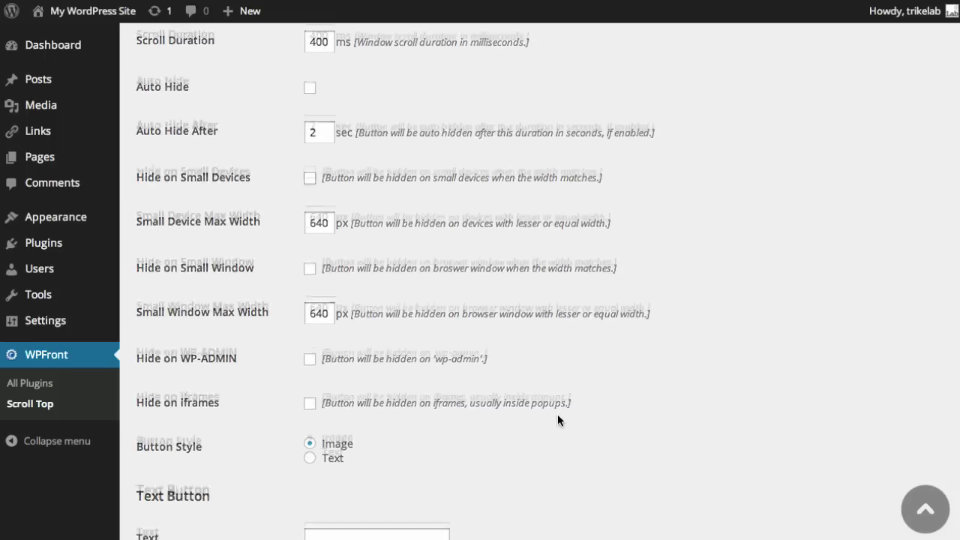
scroll(557, 414, "down", 2)
scroll(417, 372, "down", 3)
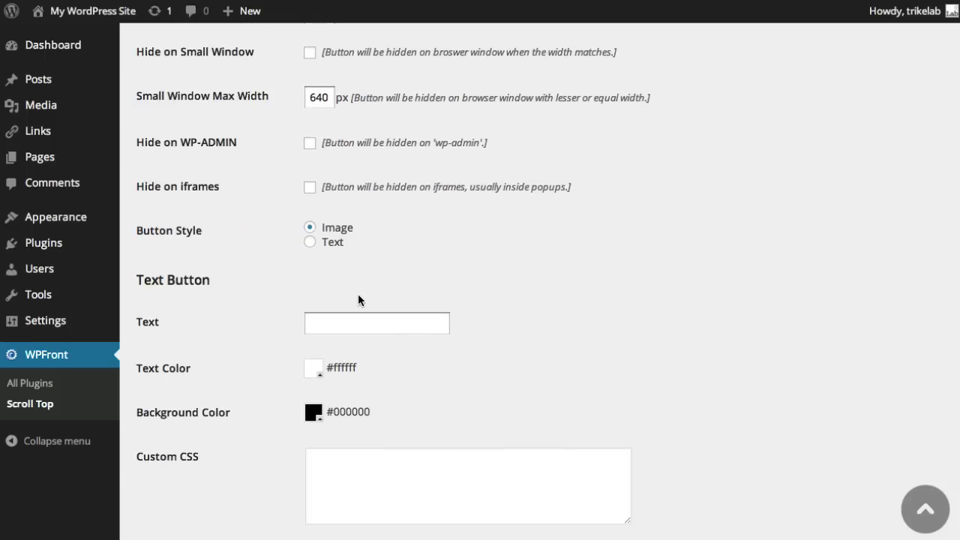
left_click(309, 242)
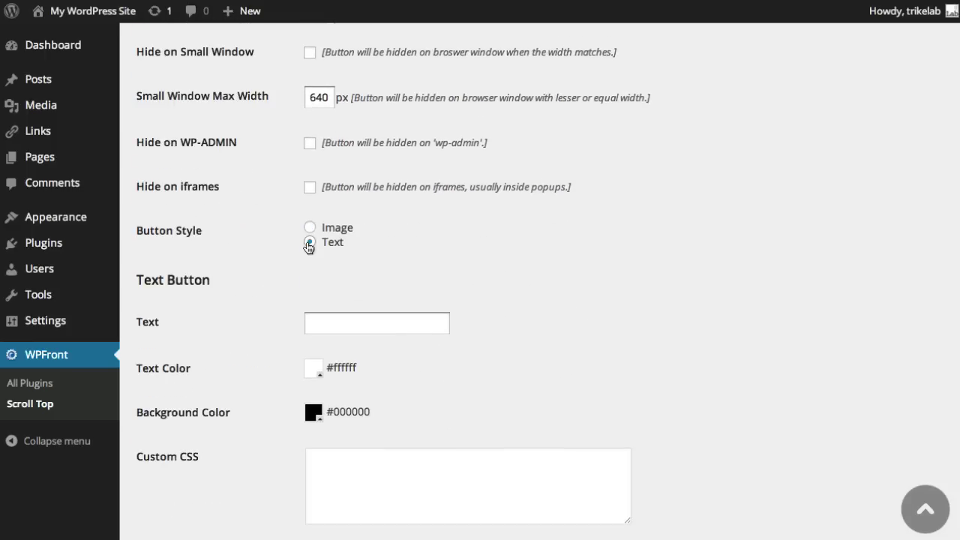
left_click(334, 322)
type("Go To Top")
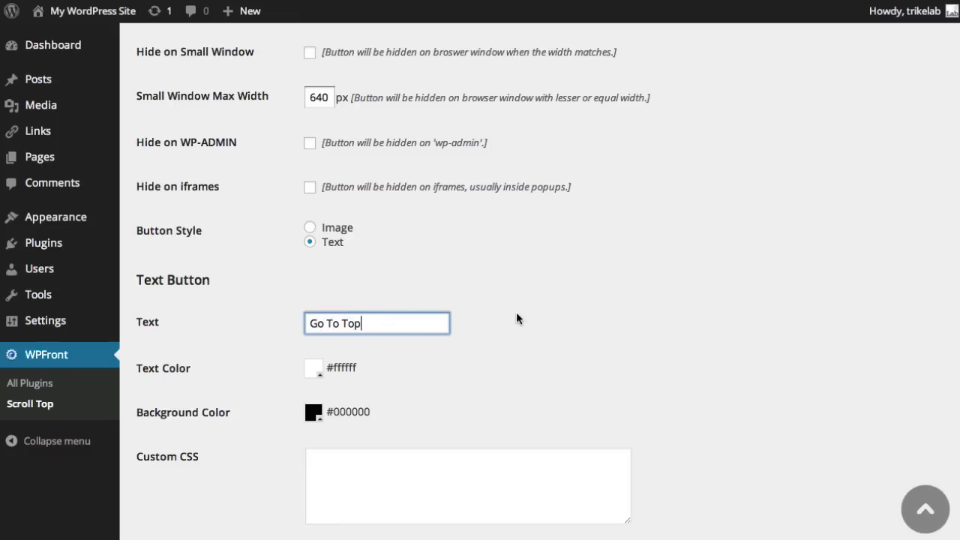
scroll(528, 284, "down", 4)
scroll(528, 284, "down", 10)
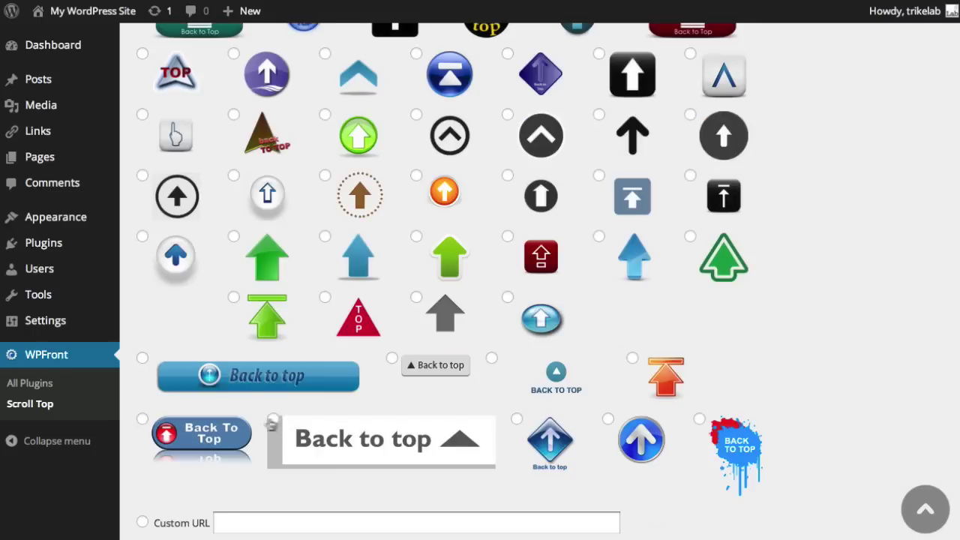
scroll(193, 446, "down", 2)
left_click(192, 459)
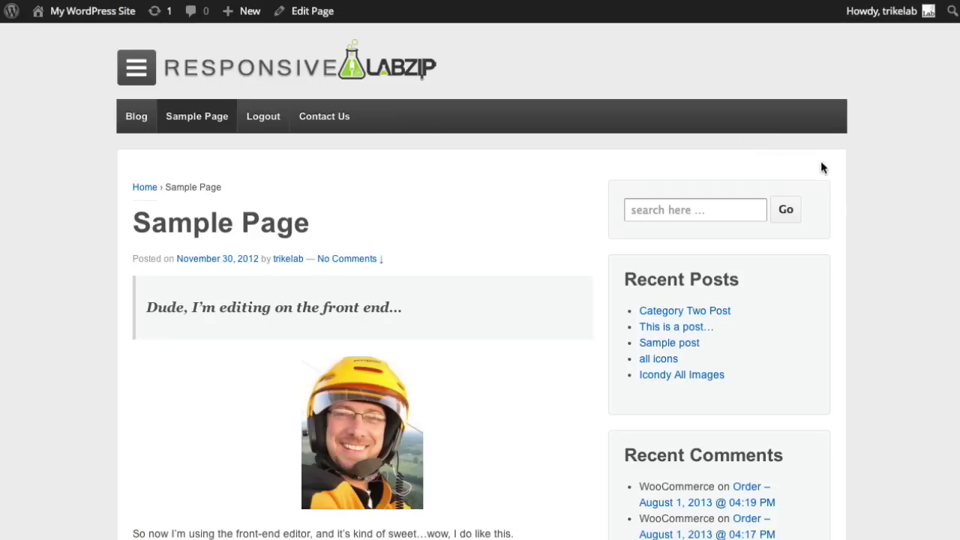
right_click(839, 190)
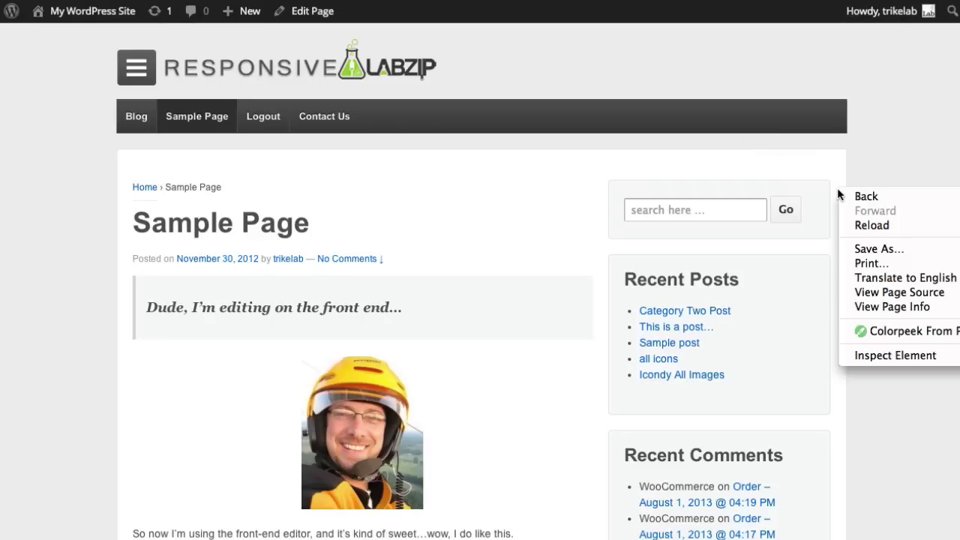
left_click(867, 224)
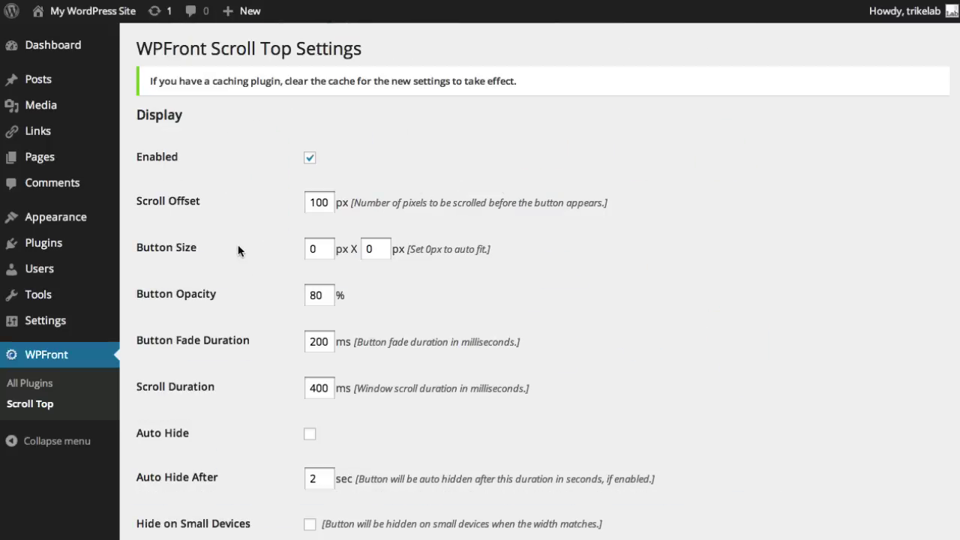
Set the scroll button style back to Image and review the available location options
scroll(238, 244, "down", 7)
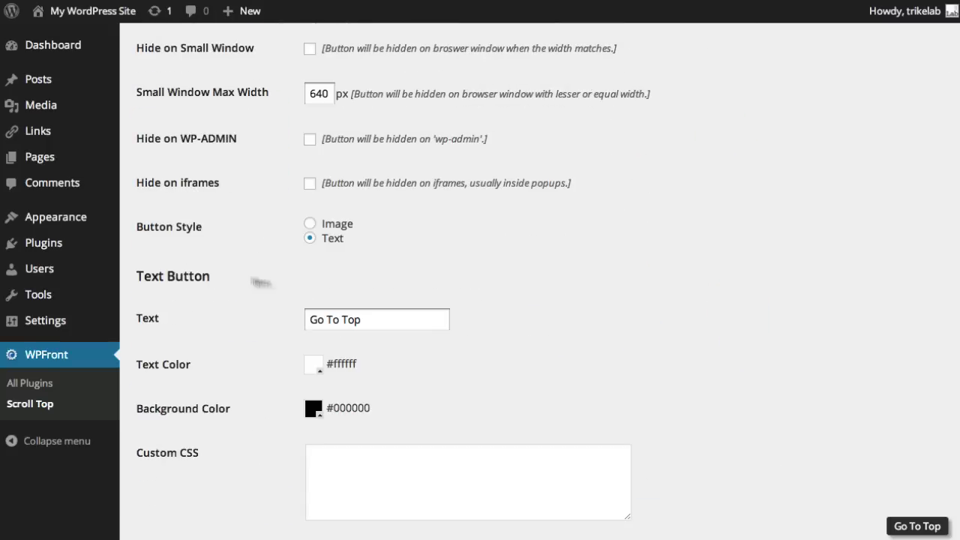
left_click(310, 224)
scroll(359, 294, "down", 5)
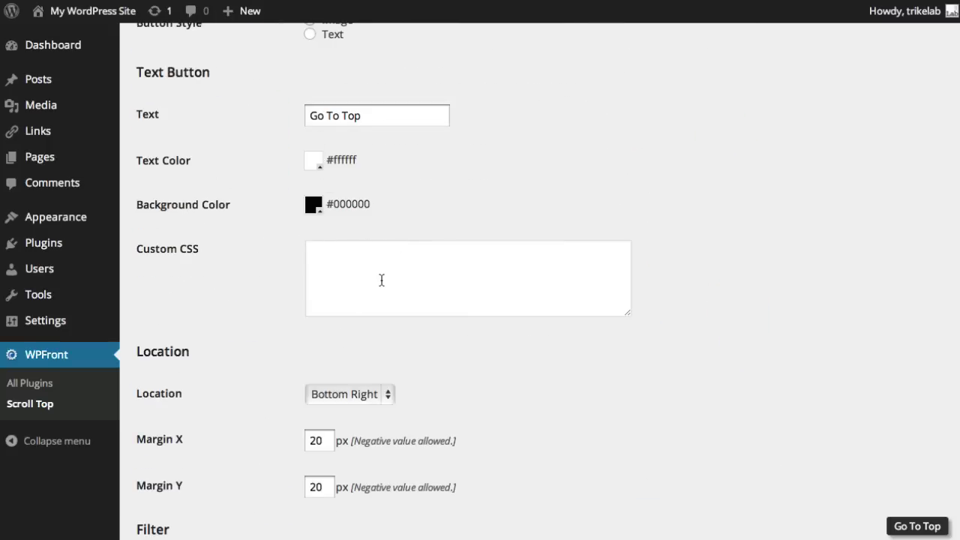
scroll(397, 309, "down", 3)
left_click(368, 294)
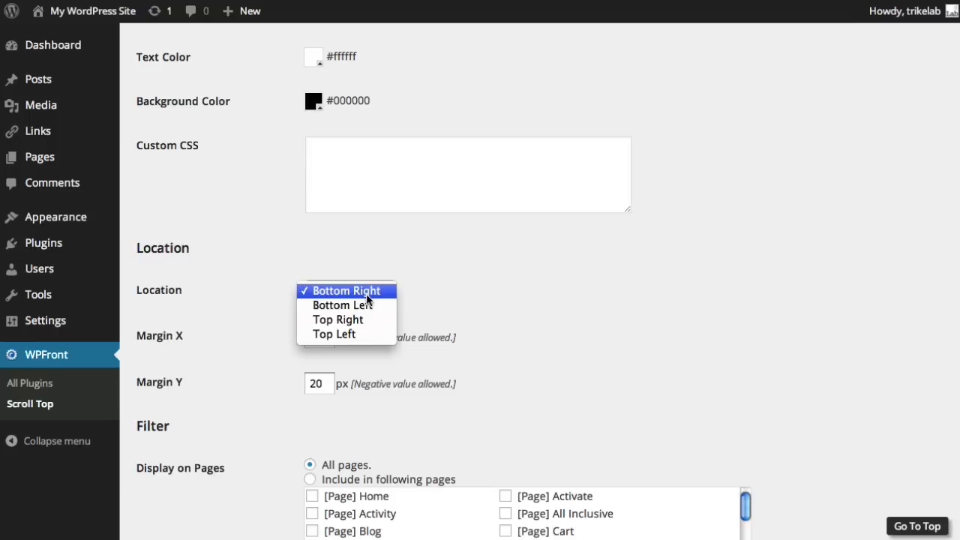
left_click(384, 242)
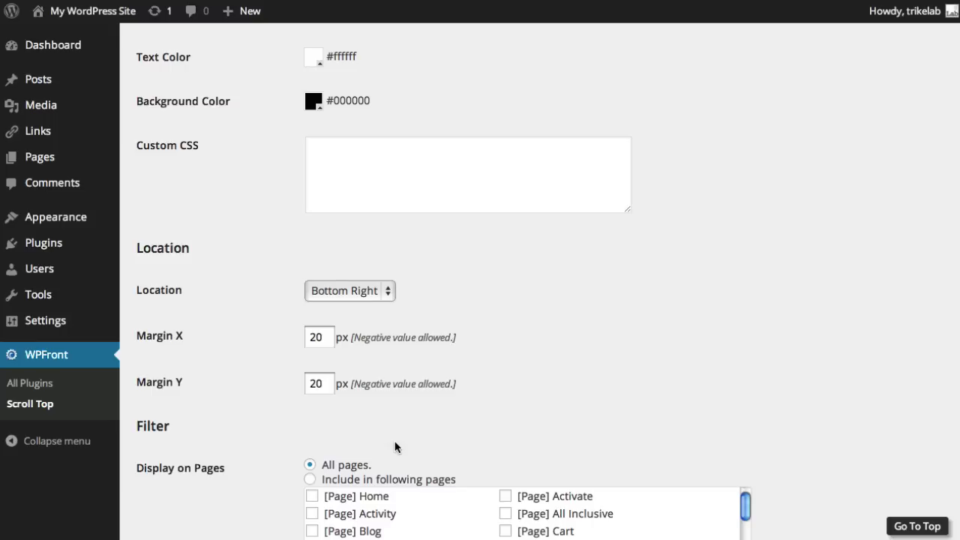
Examine the page display filter lists and the gallery of scroll button images
scroll(428, 445, "down", 10)
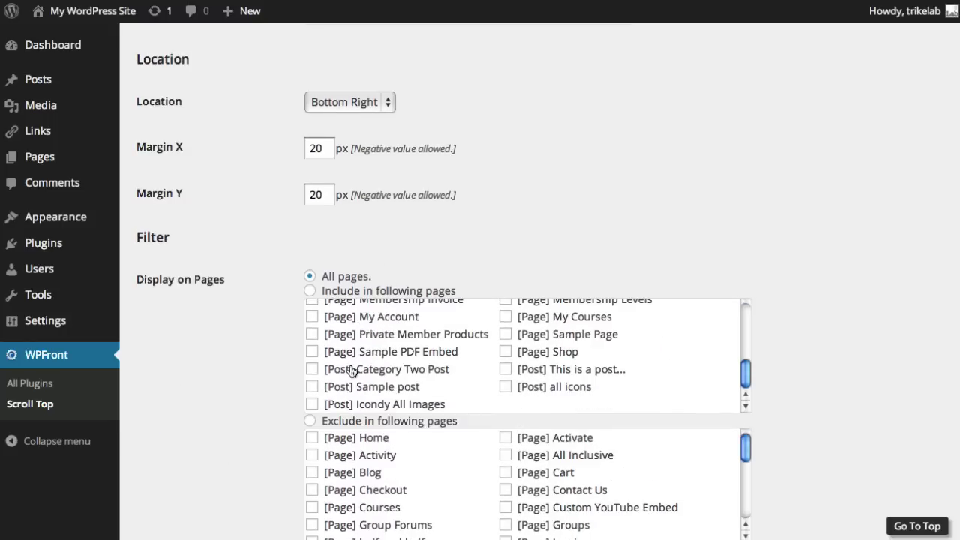
scroll(353, 366, "up", 2)
scroll(248, 393, "down", 3)
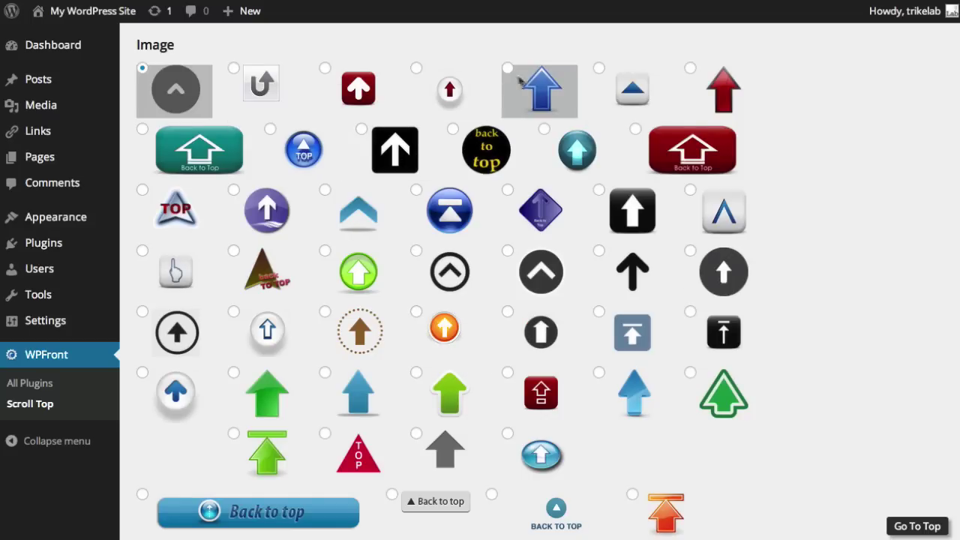
scroll(636, 342, "down", 3)
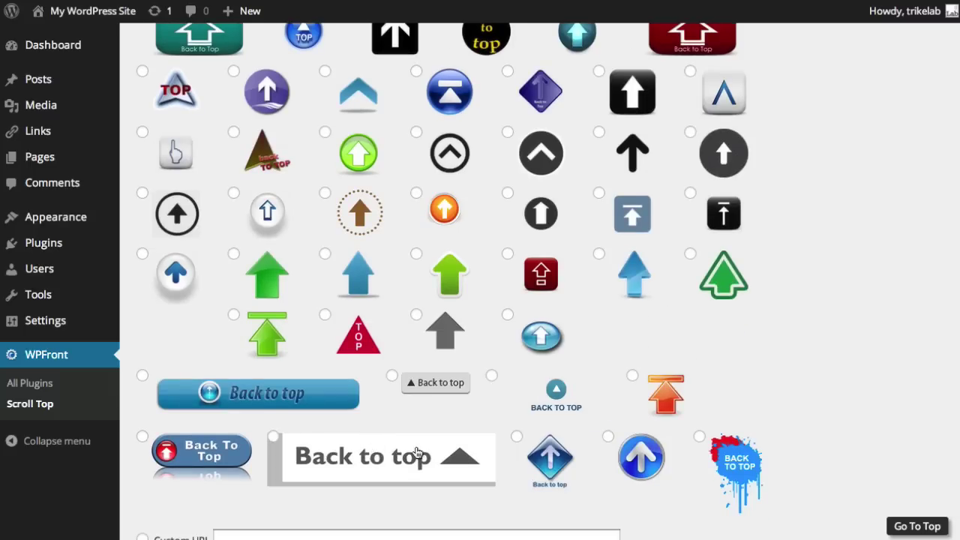
scroll(417, 452, "down", 2)
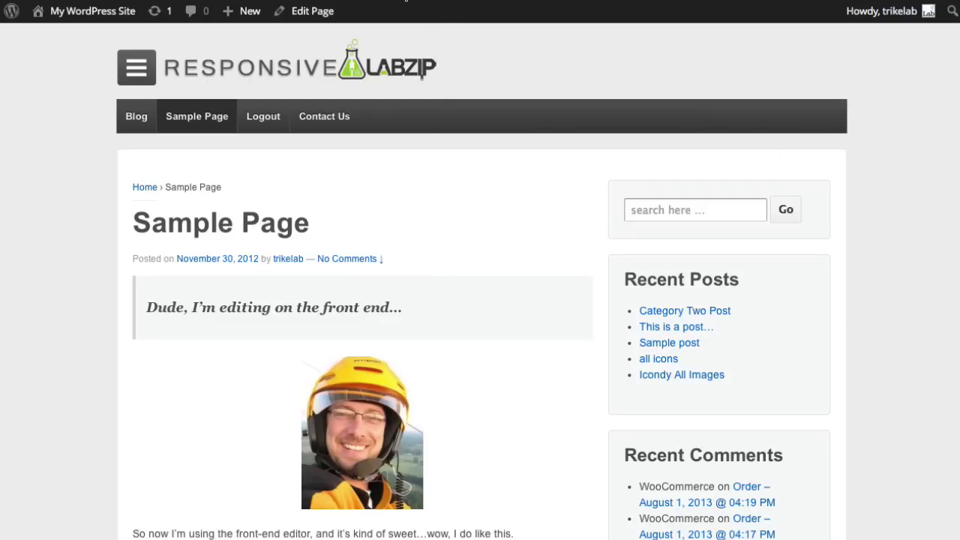